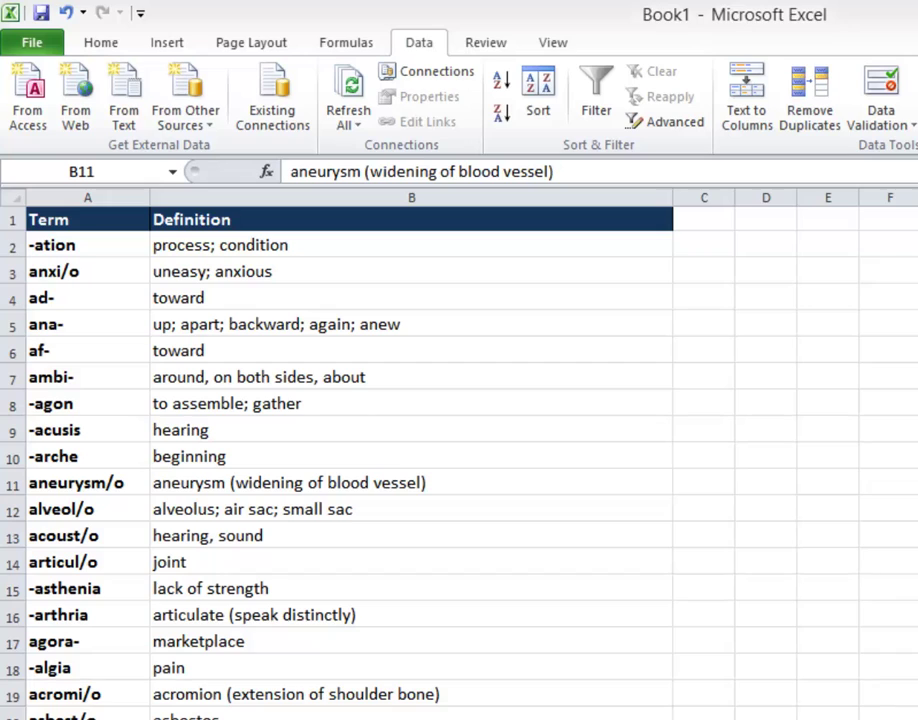
Step: Insert a blank column to the left of the Term column
{"action": "left_click", "coordinate": [83, 193]}
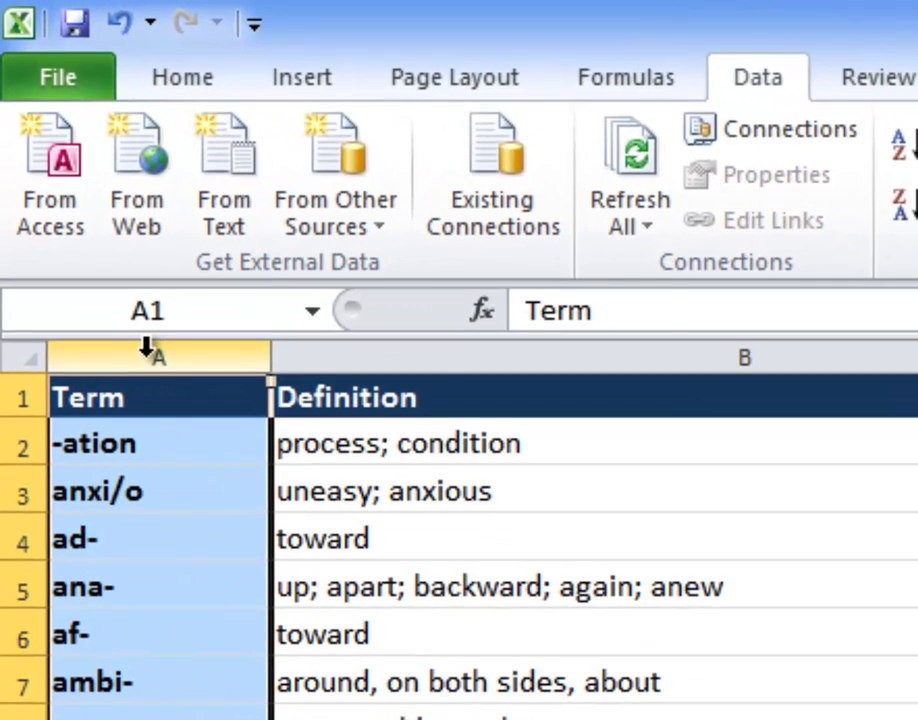
{"action": "right_click", "coordinate": [147, 350]}
{"action": "left_click", "coordinate": [285, 627]}
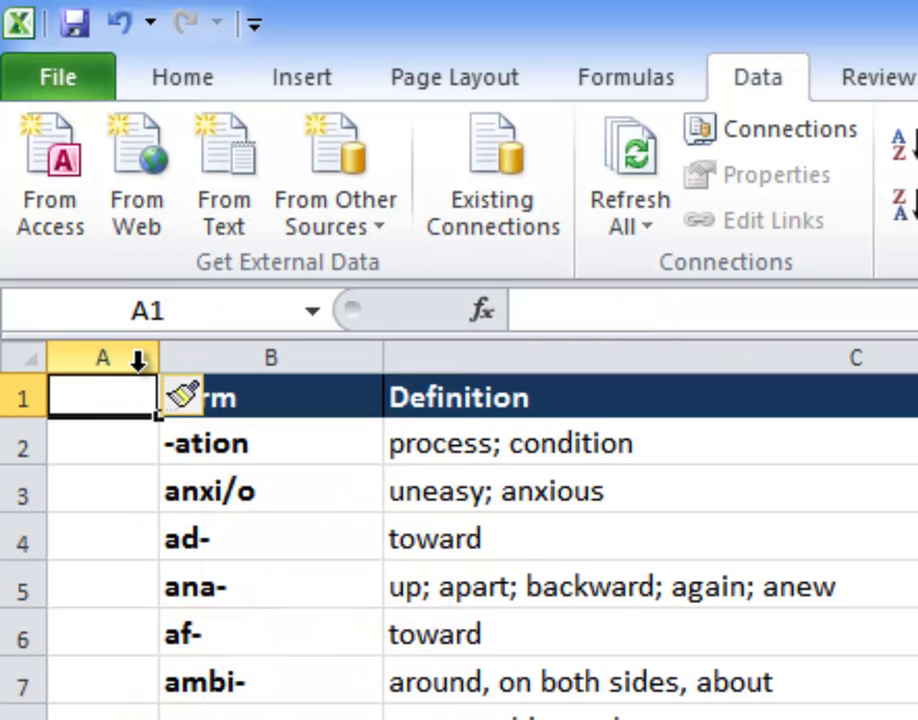
Step: Enter the heading "Know?" in cell A1 and narrow column A to fit it
{"action": "left_click_drag", "start_coordinate": [158, 357], "coordinate": [186, 356]}
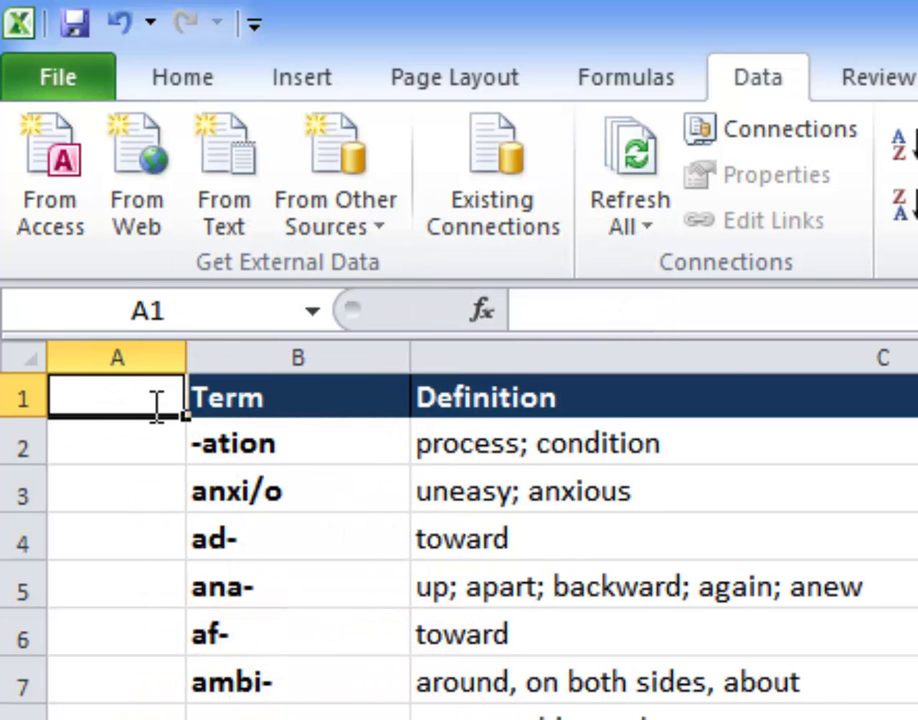
{"action": "type", "text": "Know?"}
{"action": "key", "text": "Return"}
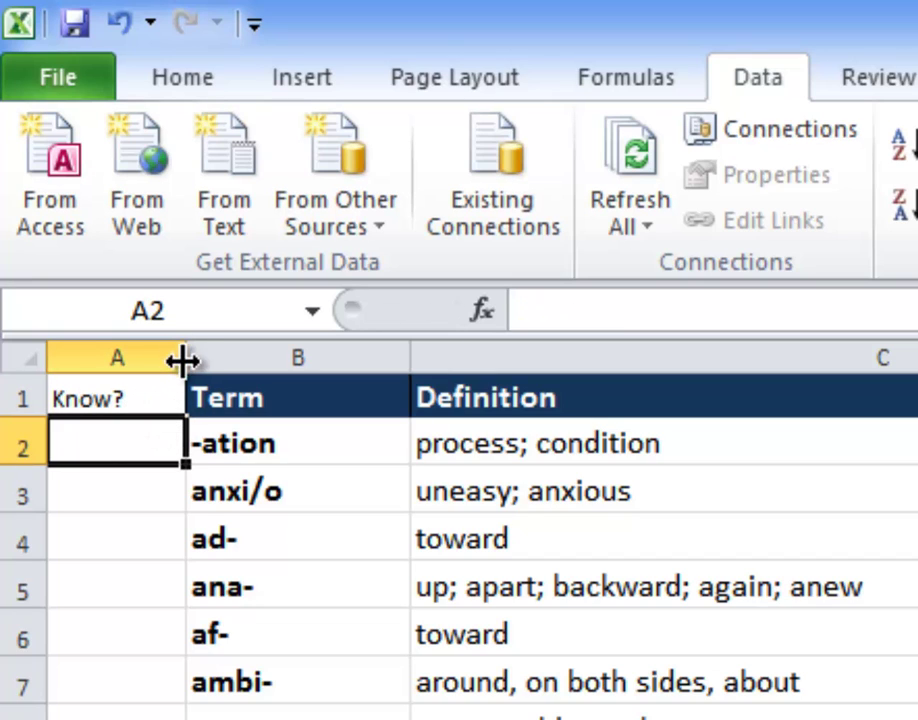
{"action": "left_click_drag", "start_coordinate": [182, 359], "coordinate": [149, 362]}
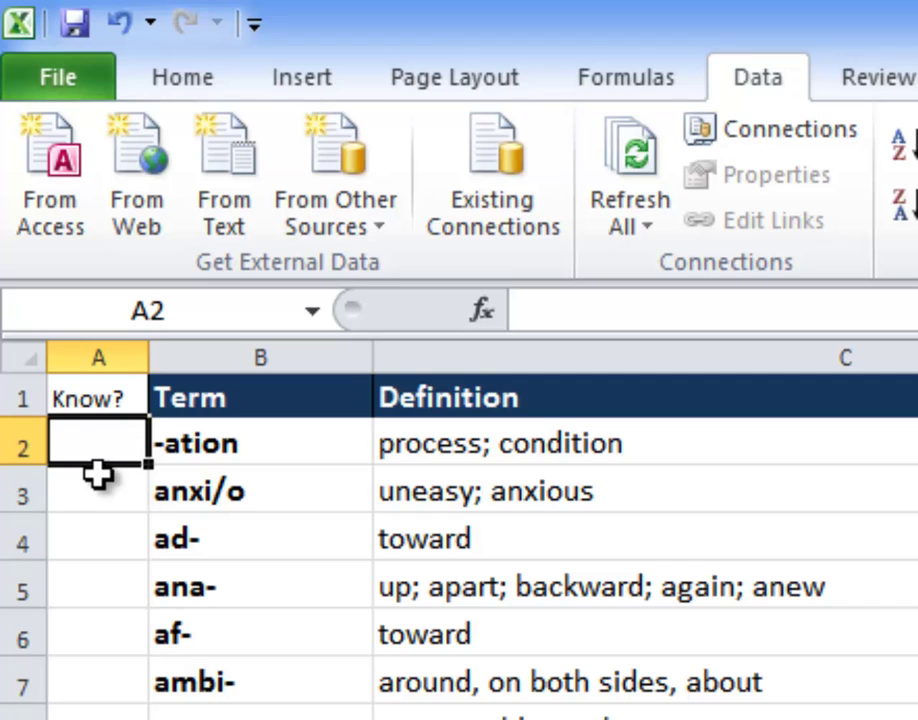
Step: Enter 0 in A2 and A3 and fill it down the Know? column to A30
{"action": "type", "text": "0 0"}
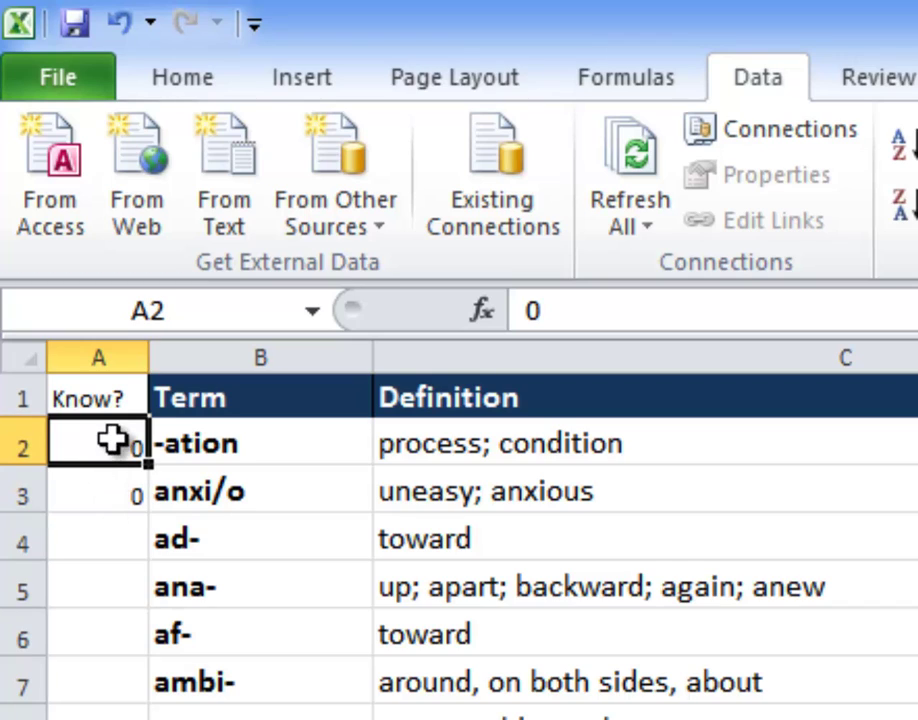
{"action": "left_click_drag", "start_coordinate": [113, 434], "coordinate": [146, 506]}
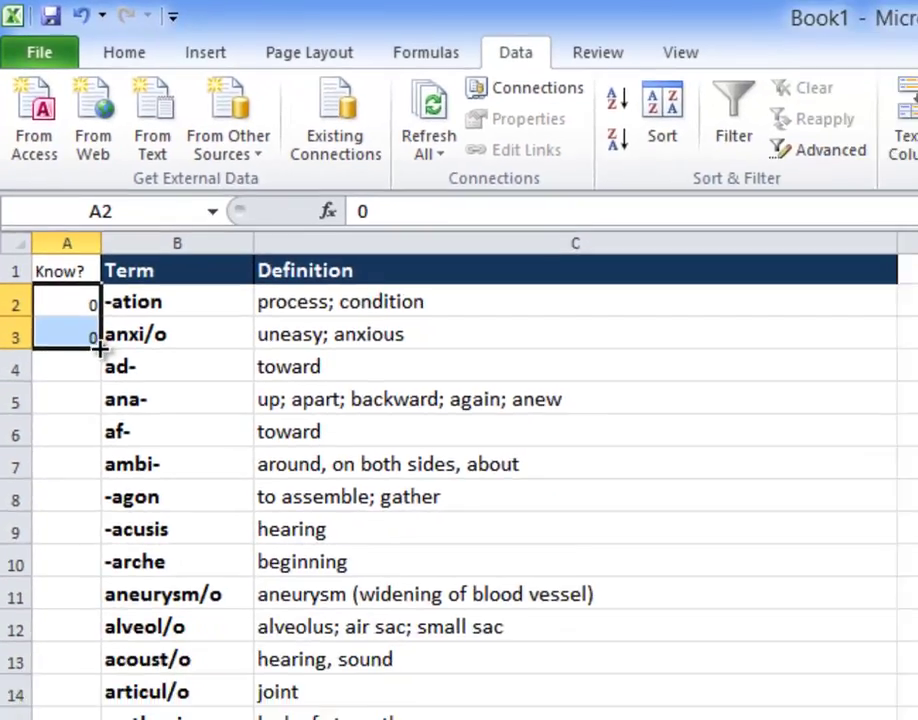
{"action": "left_click_drag", "start_coordinate": [101, 347], "coordinate": [103, 719]}
{"action": "left_click", "coordinate": [338, 719]}
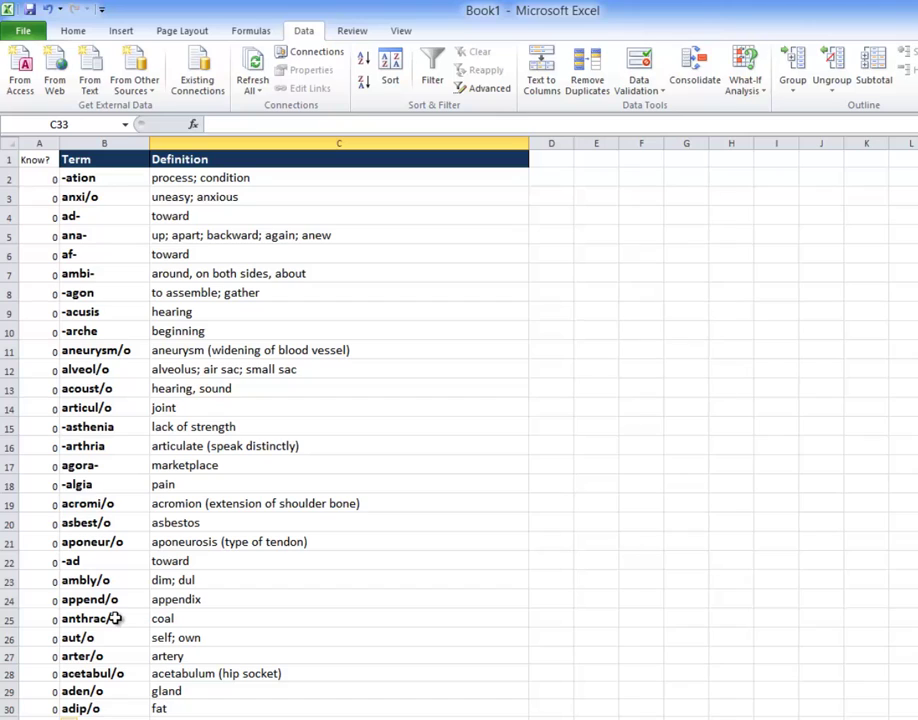
Step: Enter 1 in the Know? column for ana-, -agon, acoust/o, -algia, -ad, aut/o and aden/o
{"action": "left_click", "coordinate": [45, 252]}
{"action": "key", "text": "Up"}
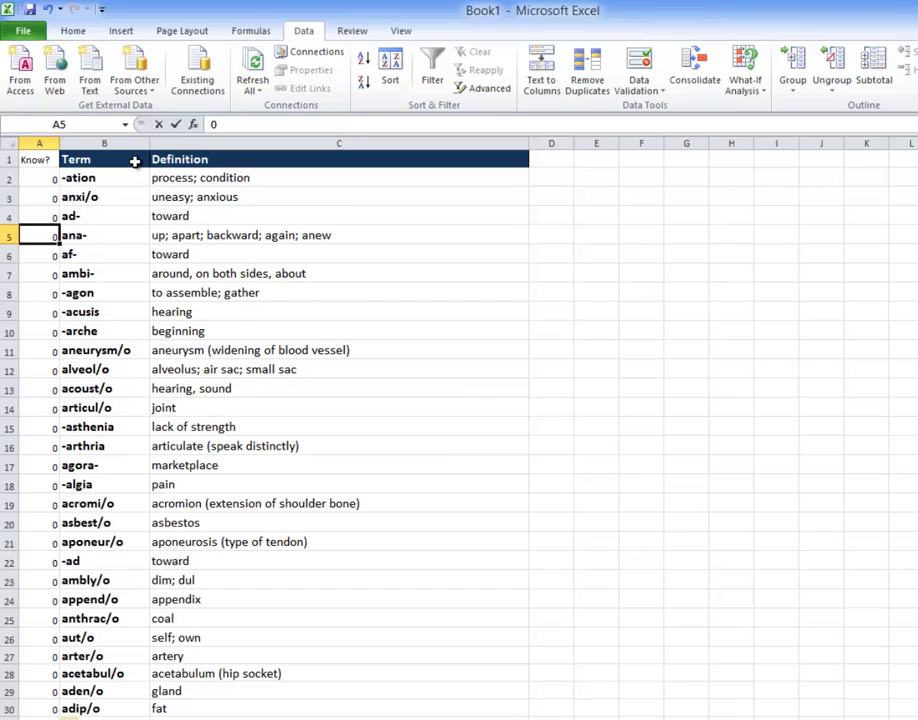
{"action": "type", "text": "1"}
{"action": "key", "text": "Return"}
{"action": "key", "text": "Down"}
{"action": "key", "text": "Down"}
{"action": "type", "text": "1"}
{"action": "key", "text": "Return"}
{"action": "key", "text": "Down"}
{"action": "key", "text": "Down"}
{"action": "key", "text": "Down"}
{"action": "type", "text": "1"}
{"action": "key", "text": "Return"}
{"action": "key", "text": "Down"}
{"action": "key", "text": "Down"}
{"action": "key", "text": "Down"}
{"action": "key", "text": "Down"}
{"action": "type", "text": "1"}
{"action": "key", "text": "Return"}
{"action": "key", "text": "Down"}
{"action": "key", "text": "Down"}
{"action": "key", "text": "Down"}
{"action": "type", "text": "1"}
{"action": "key", "text": "Return"}
{"action": "key", "text": "Down"}
{"action": "key", "text": "Down"}
{"action": "key", "text": "Down"}
{"action": "type", "text": "1"}
{"action": "key", "text": "Return"}
{"action": "key", "text": "Down"}
{"action": "key", "text": "Down"}
{"action": "type", "text": "1"}
{"action": "key", "text": "Up"}
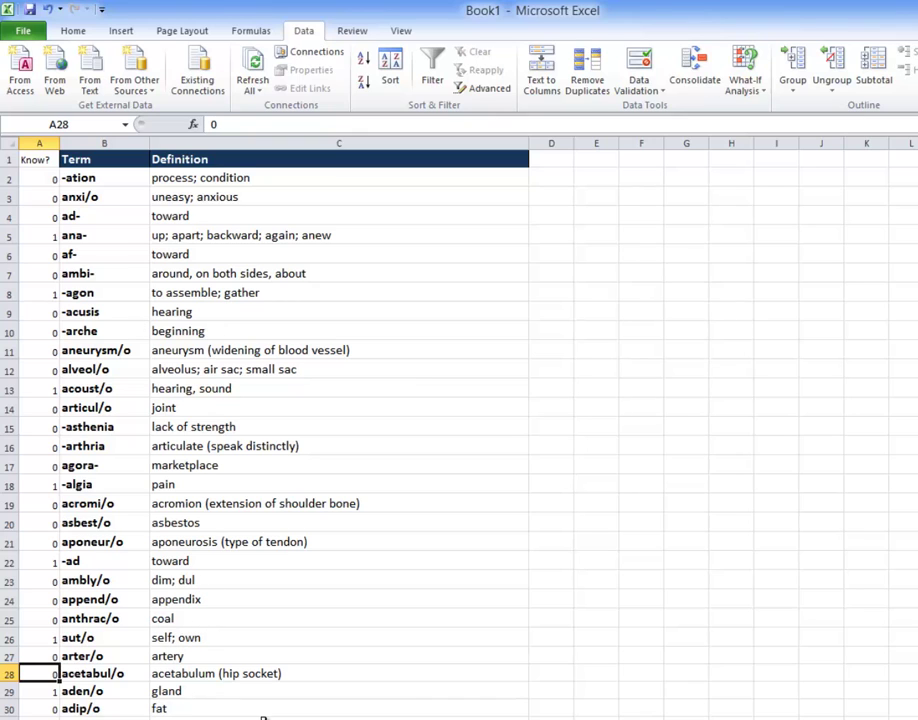
Step: Sort A1:C30 by the Know? column on values, smallest to largest
{"action": "left_click_drag", "start_coordinate": [321, 714], "coordinate": [12, 160]}
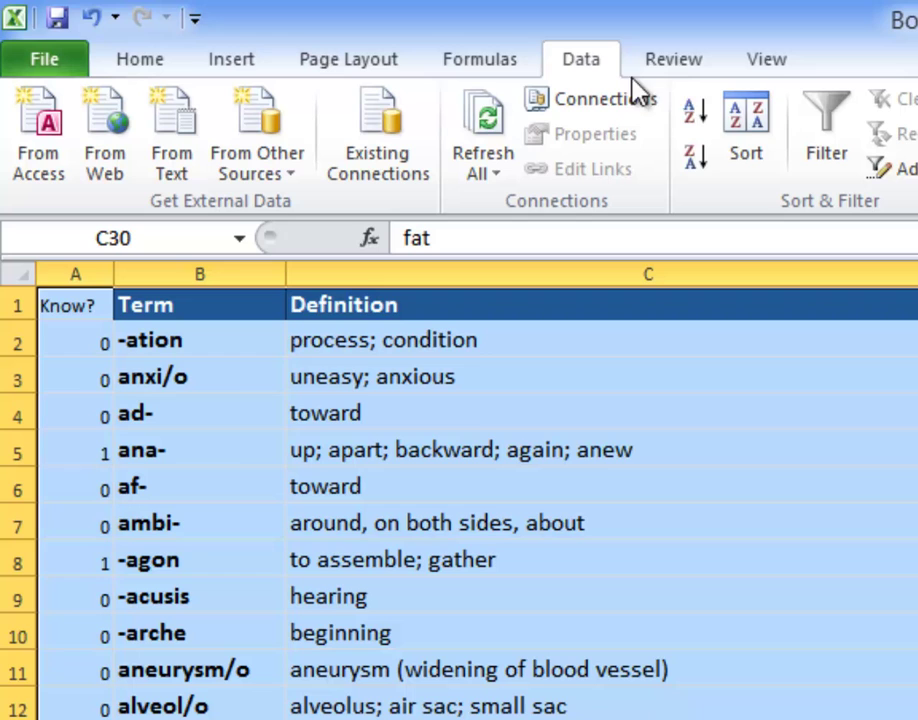
{"action": "left_click", "coordinate": [750, 138]}
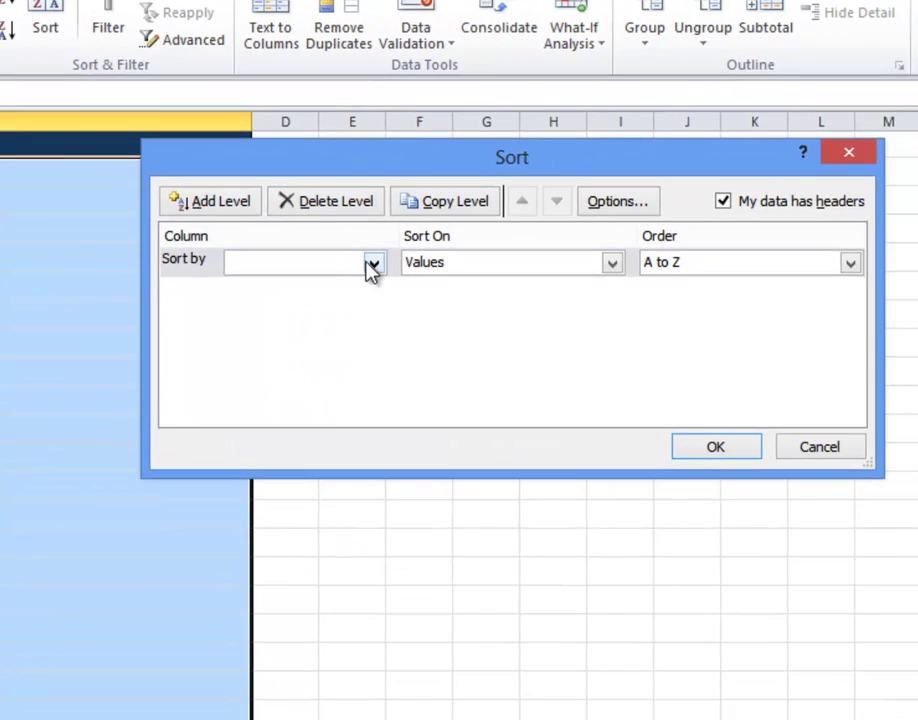
{"action": "left_click", "coordinate": [371, 263]}
{"action": "left_click", "coordinate": [340, 287]}
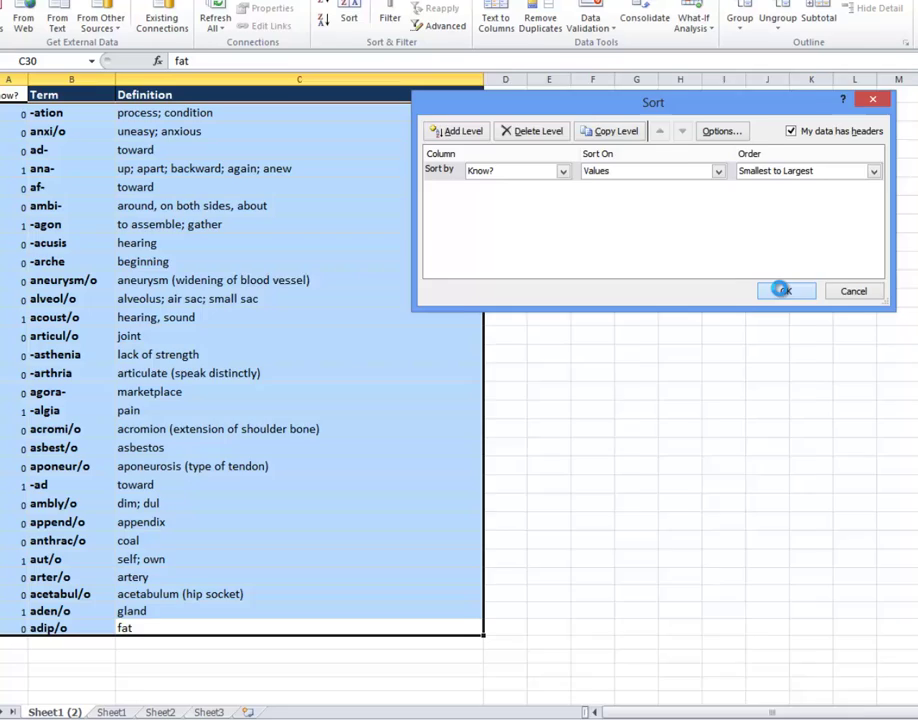
{"action": "left_click", "coordinate": [713, 449]}
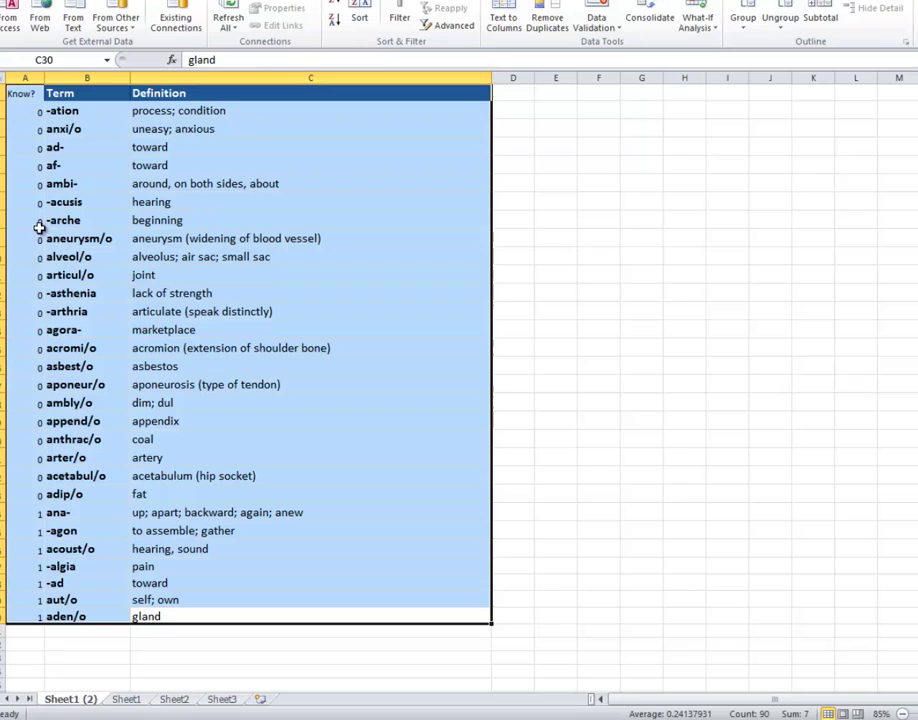
Step: Set the font color of the definitions in C2:C23, the terms marked 0, to white
{"action": "left_click", "coordinate": [30, 493]}
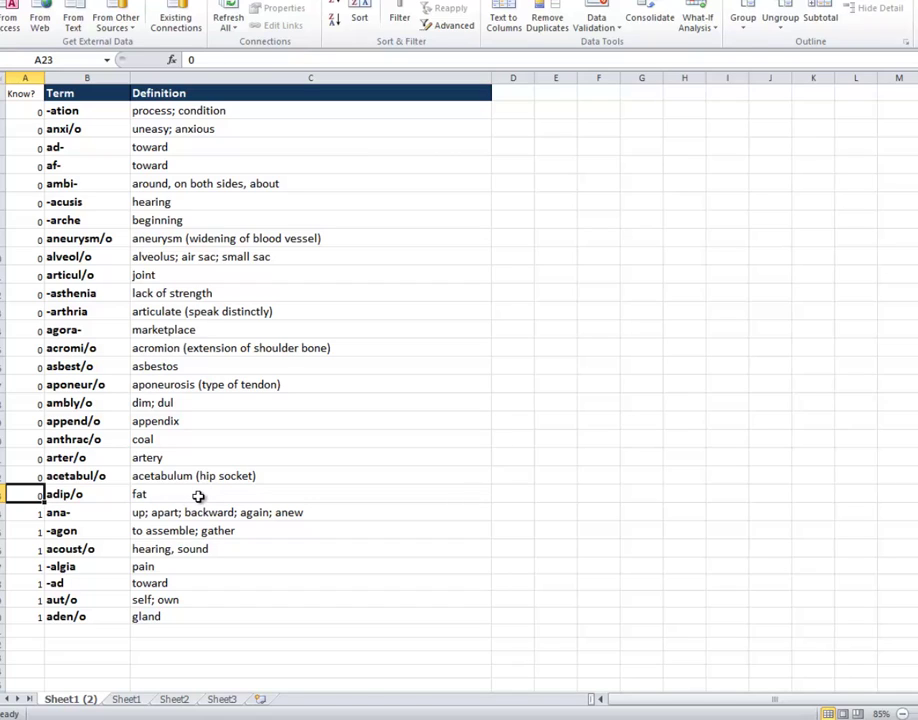
{"action": "left_click", "coordinate": [200, 495]}
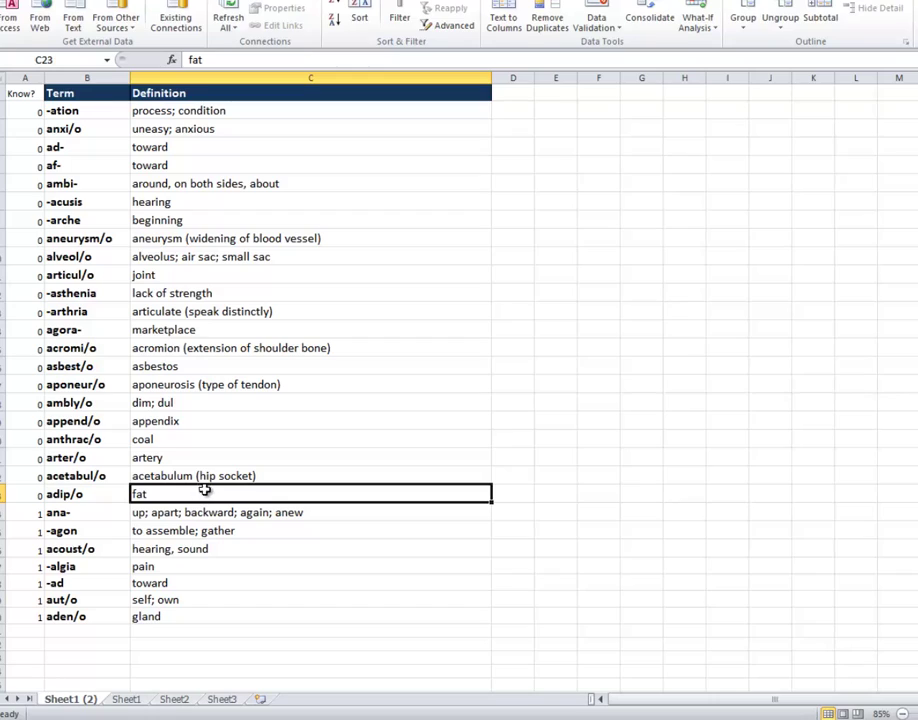
{"action": "left_click_drag", "start_coordinate": [204, 490], "coordinate": [164, 112]}
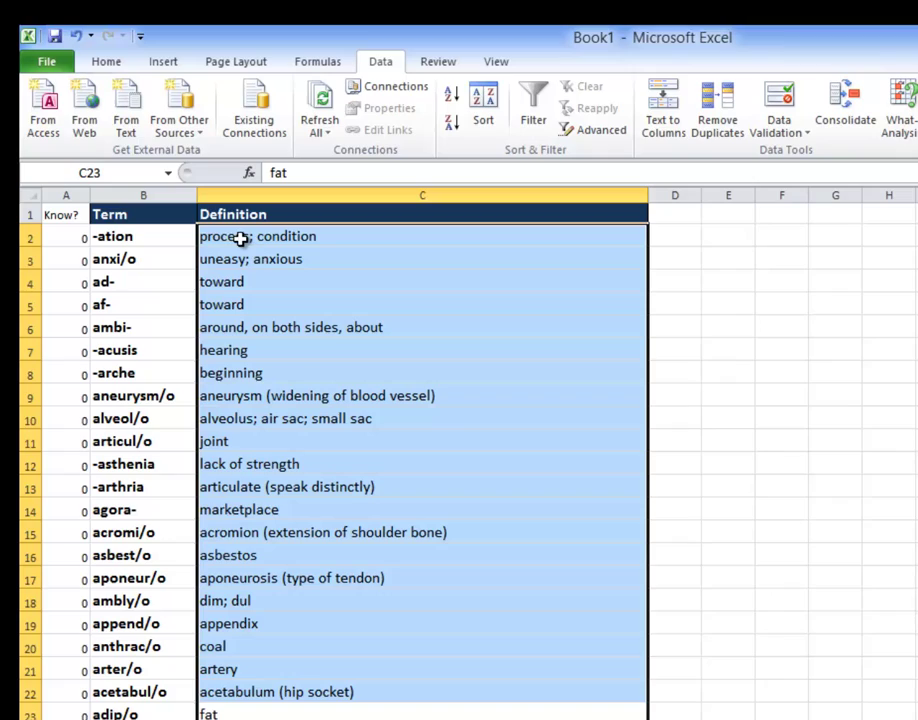
{"action": "left_click", "coordinate": [107, 63]}
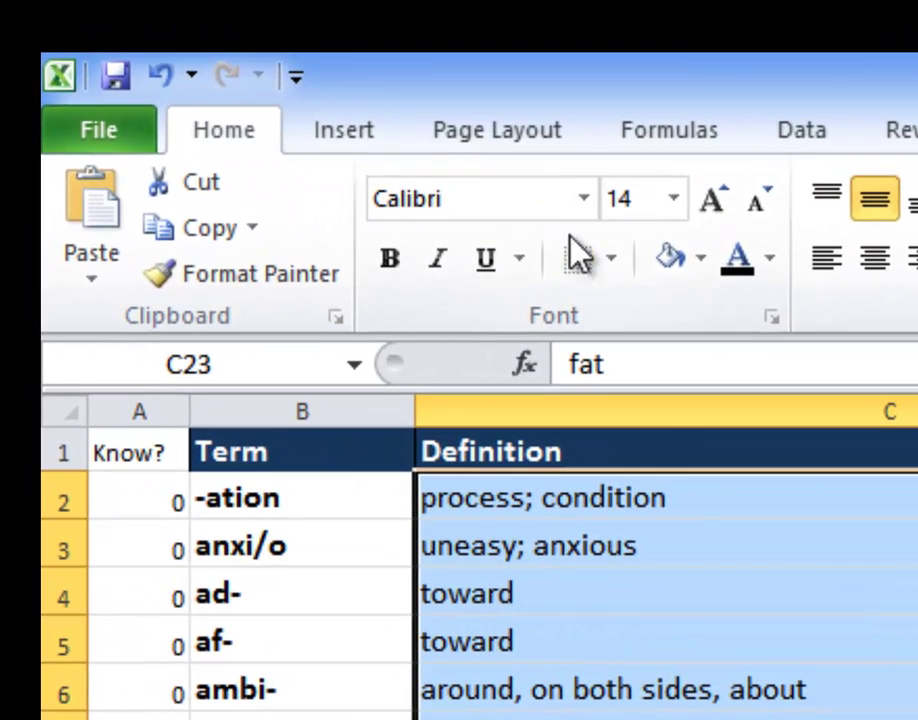
{"action": "left_click", "coordinate": [771, 258]}
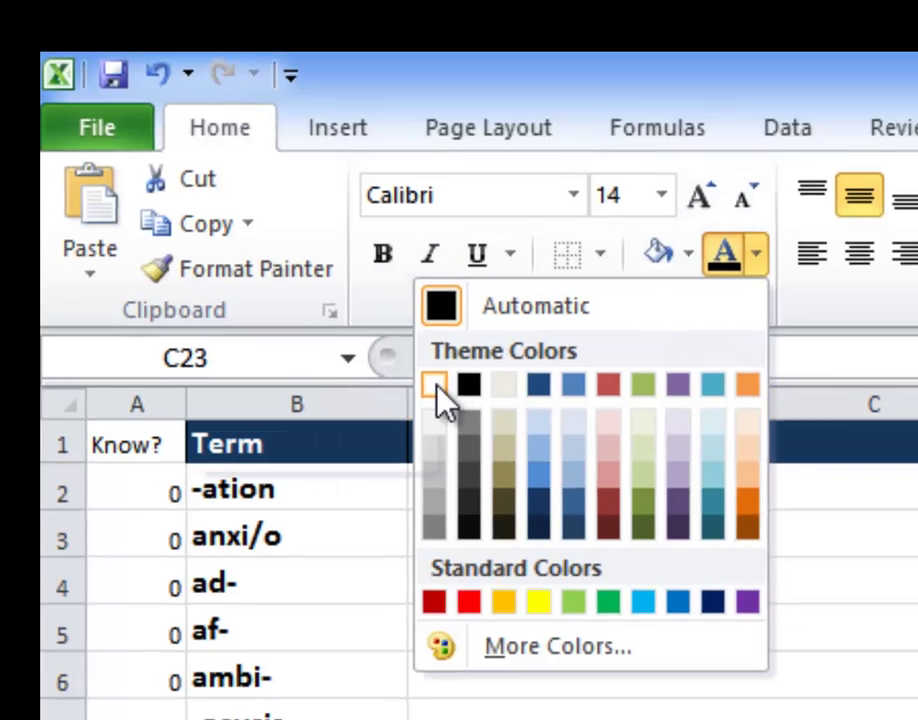
{"action": "left_click", "coordinate": [435, 385]}
{"action": "key", "text": "Down"}
{"action": "key", "text": "Down"}
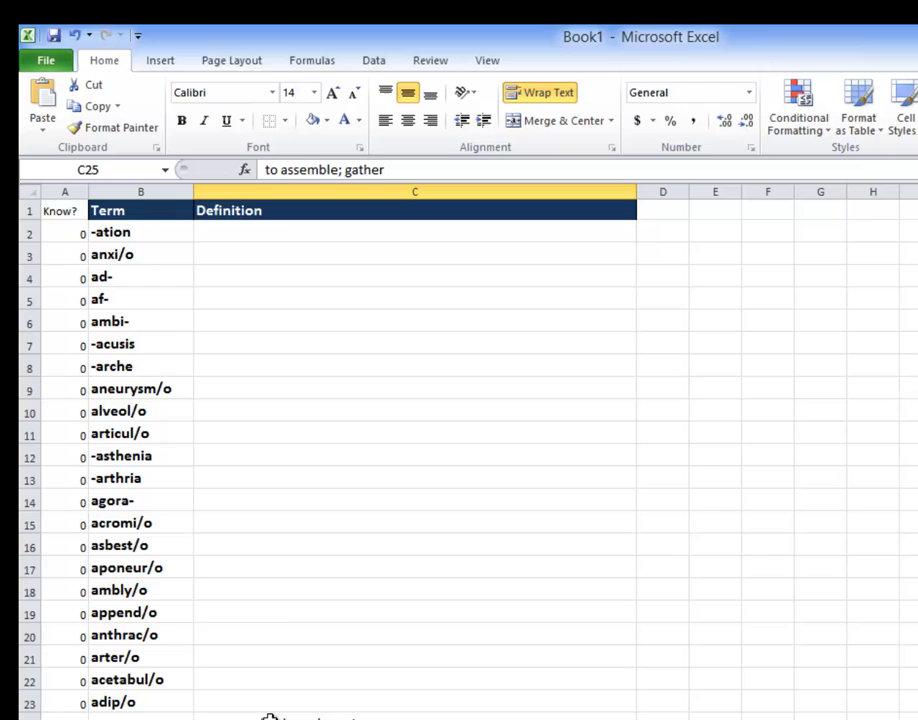
Step: Check the hidden definitions one cell at a time, working up the Definition column from C24 to C2
{"action": "left_click", "coordinate": [268, 716]}
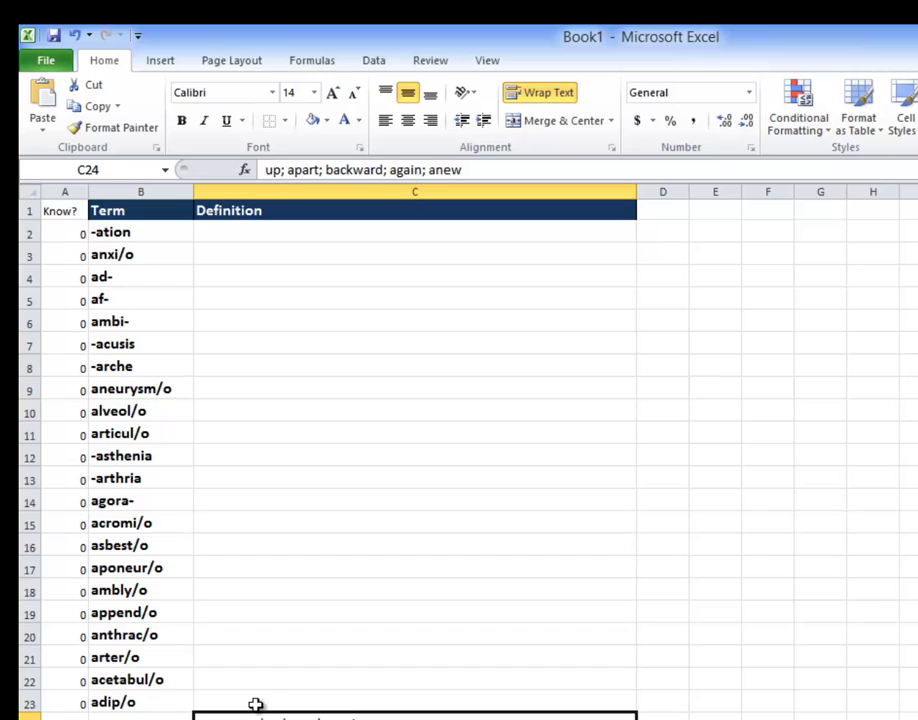
{"action": "left_click", "coordinate": [227, 700]}
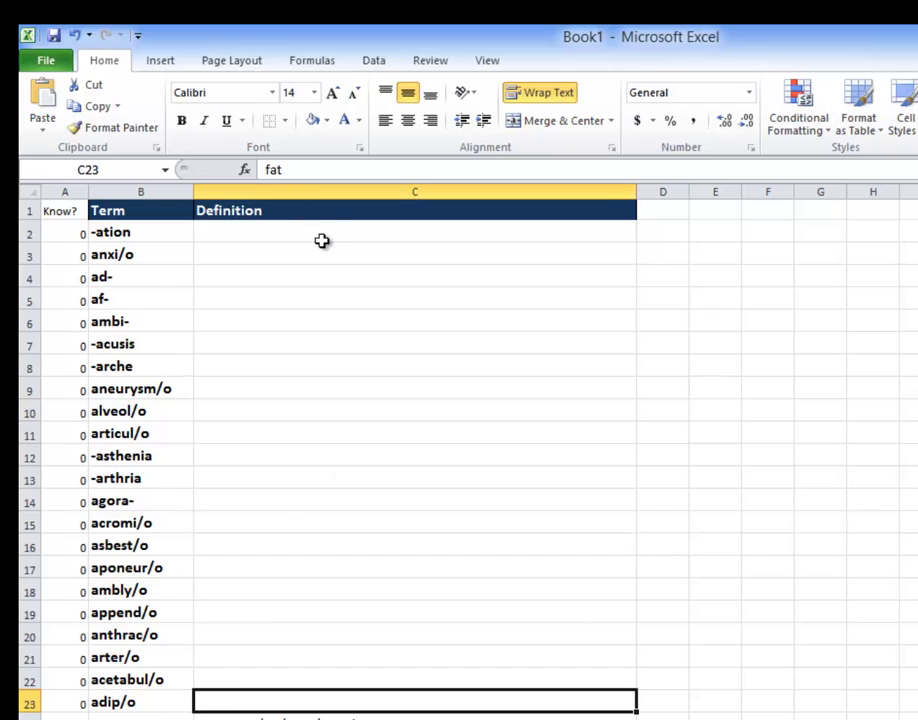
{"action": "left_click", "coordinate": [300, 675]}
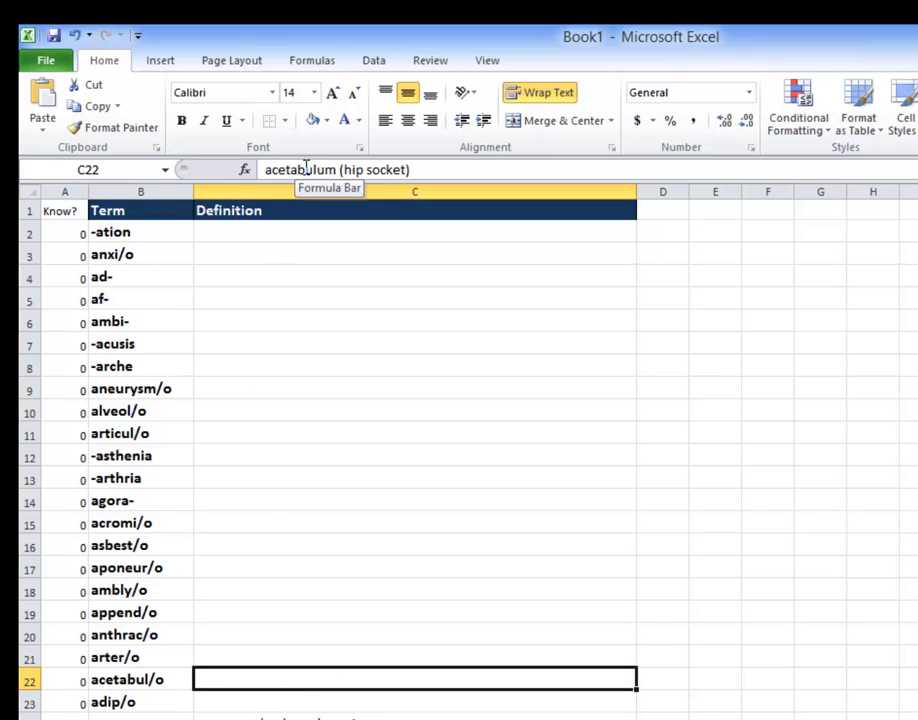
{"action": "key", "text": "Up"}
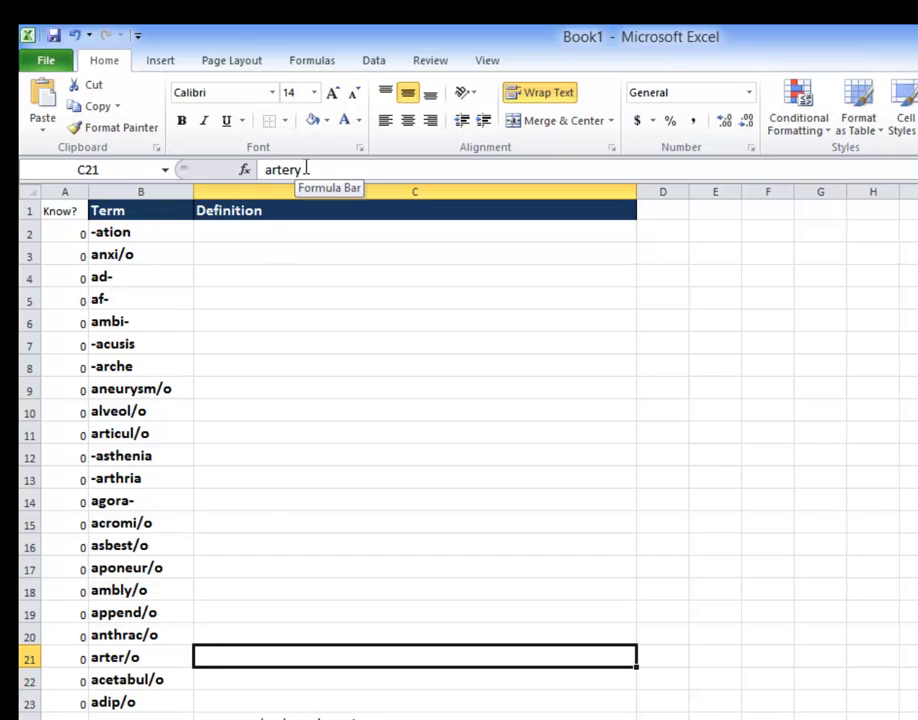
{"action": "key", "text": "Up"}
{"action": "key", "text": "Up"}
{"action": "key", "text": "Up"}
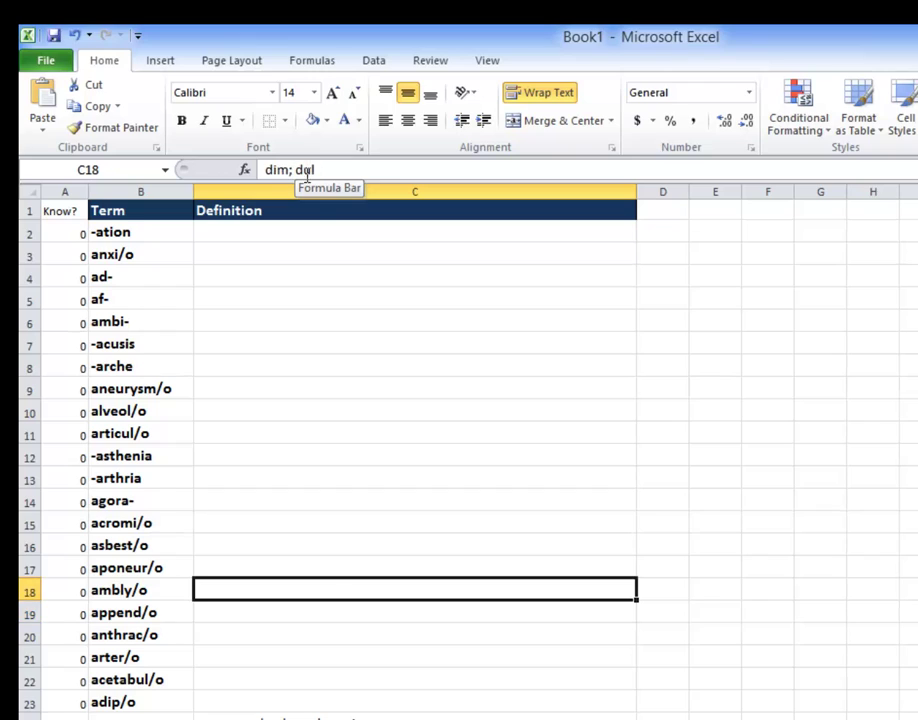
{"action": "left_click", "coordinate": [342, 571]}
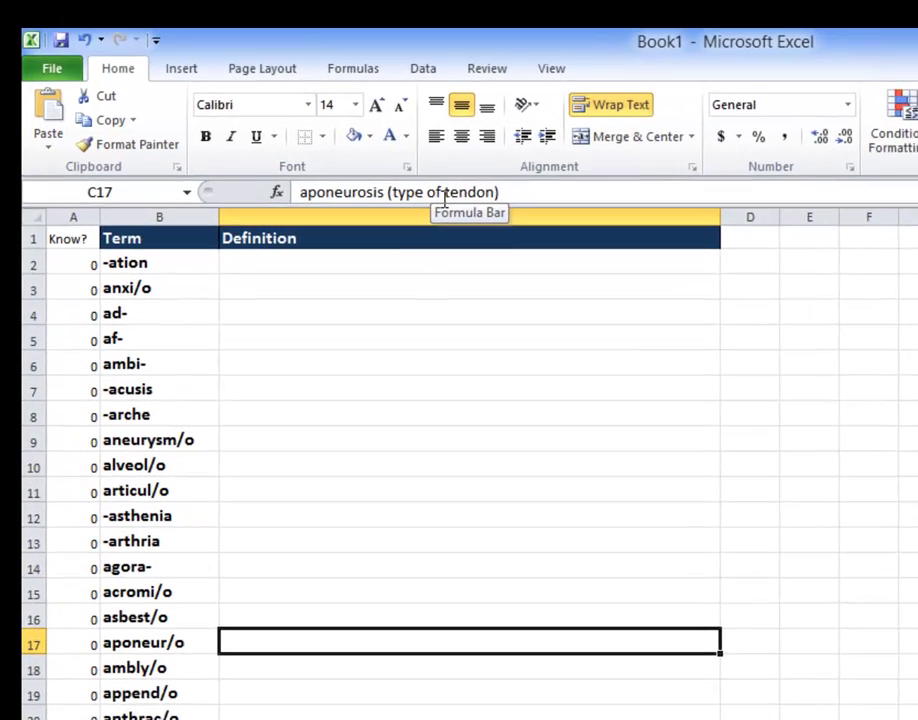
{"action": "key", "text": "Up"}
{"action": "key", "text": "Up"}
{"action": "key", "text": "Up"}
{"action": "key", "text": "Up"}
{"action": "key", "text": "Up"}
{"action": "key", "text": "Up"}
{"action": "key", "text": "Up"}
{"action": "key", "text": "Up"}
{"action": "key", "text": "Up"}
{"action": "key", "text": "Up"}
{"action": "key", "text": "Up"}
{"action": "key", "text": "Up"}
{"action": "key", "text": "Up"}
{"action": "key", "text": "Up"}
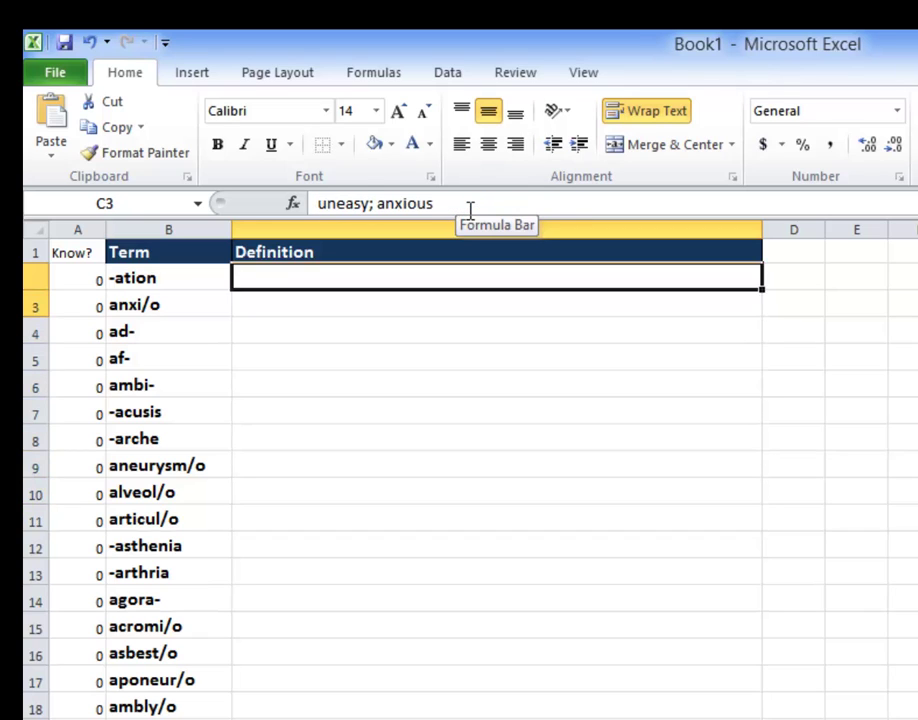
{"action": "key", "text": "Up"}
Step: Enter 1 in the Know? column for asbest/o, alveol/o, af-, anthrac/o, arter/o and adip/o
{"action": "key", "text": "Left"}
{"action": "key", "text": "Right"}
{"action": "key", "text": "Down"}
{"action": "key", "text": "Down"}
{"action": "key", "text": "Down"}
{"action": "key", "text": "Down"}
{"action": "key", "text": "Down"}
{"action": "key", "text": "Down"}
{"action": "key", "text": "Down"}
{"action": "key", "text": "Down"}
{"action": "key", "text": "Down"}
{"action": "key", "text": "Down"}
{"action": "key", "text": "Down"}
{"action": "key", "text": "Down"}
{"action": "key", "text": "Down"}
{"action": "key", "text": "Down"}
{"action": "key", "text": "Left"}
{"action": "key", "text": "Left"}
{"action": "type", "text": "1"}
{"action": "key", "text": "Up"}
{"action": "key", "text": "Up"}
{"action": "key", "text": "Up"}
{"action": "key", "text": "Up"}
{"action": "key", "text": "Up"}
{"action": "key", "text": "Up"}
{"action": "type", "text": "1"}
{"action": "key", "text": "Up"}
{"action": "key", "text": "Up"}
{"action": "key", "text": "Up"}
{"action": "key", "text": "Up"}
{"action": "key", "text": "Up"}
{"action": "type", "text": "1"}
{"action": "key", "text": "Down"}
{"action": "key", "text": "Down"}
{"action": "key", "text": "Down"}
{"action": "key", "text": "Down"}
{"action": "key", "text": "Down"}
{"action": "key", "text": "Down"}
{"action": "key", "text": "Down"}
{"action": "key", "text": "Down"}
{"action": "key", "text": "Down"}
{"action": "key", "text": "Down"}
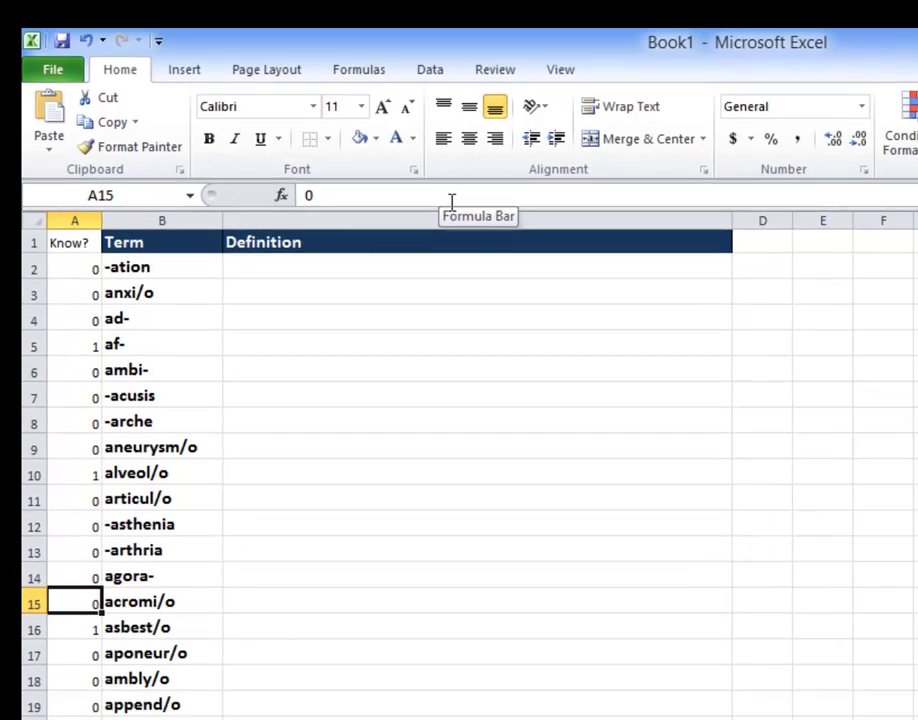
{"action": "key", "text": "Down"}
{"action": "key", "text": "Down"}
{"action": "key", "text": "Down"}
{"action": "key", "text": "Down"}
{"action": "key", "text": "Down"}
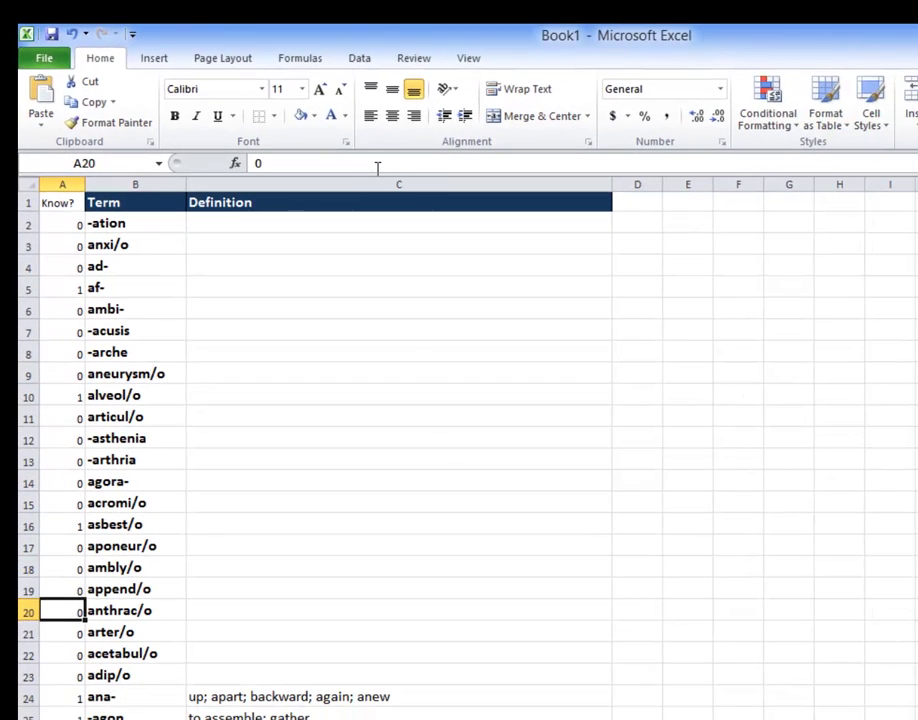
{"action": "type", "text": "1"}
{"action": "key", "text": "Down"}
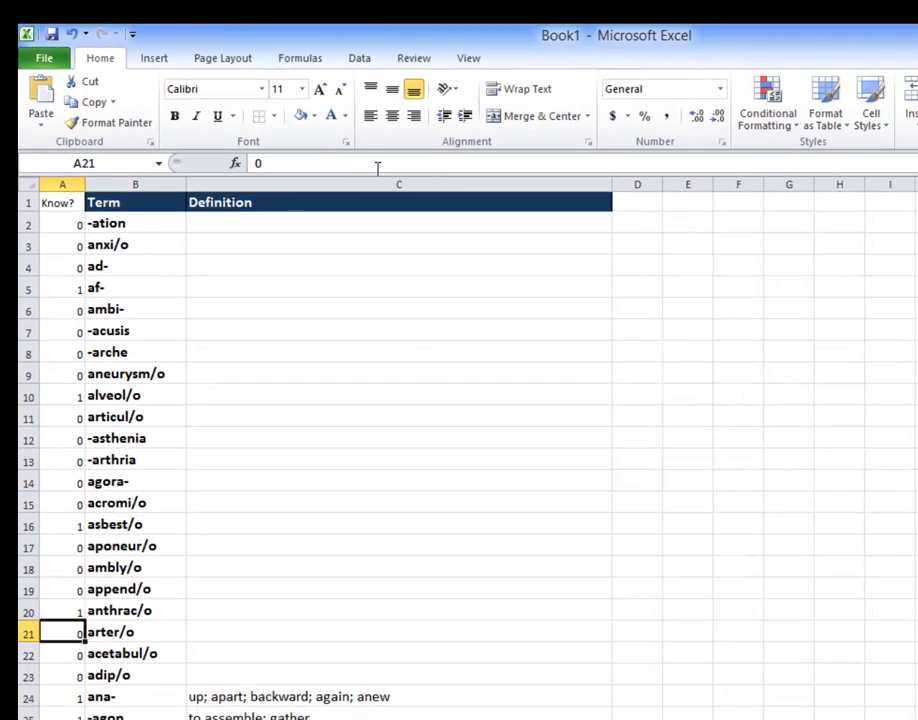
{"action": "type", "text": "1"}
{"action": "key", "text": "Down"}
{"action": "key", "text": "Down"}
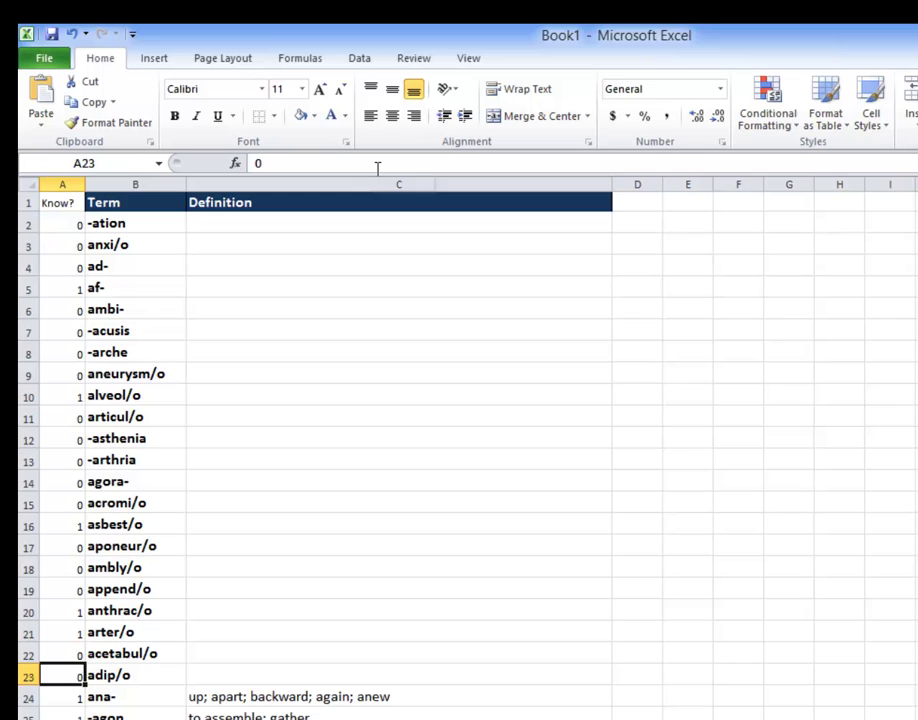
{"action": "type", "text": "1"}
Step: Sort A1:C23 by the Know? column on values, smallest to largest
{"action": "key", "text": "Right"}
{"action": "key", "text": "Right"}
{"action": "key", "text": "Left"}
{"action": "left_click_drag", "start_coordinate": [590, 674], "coordinate": [66, 195]}
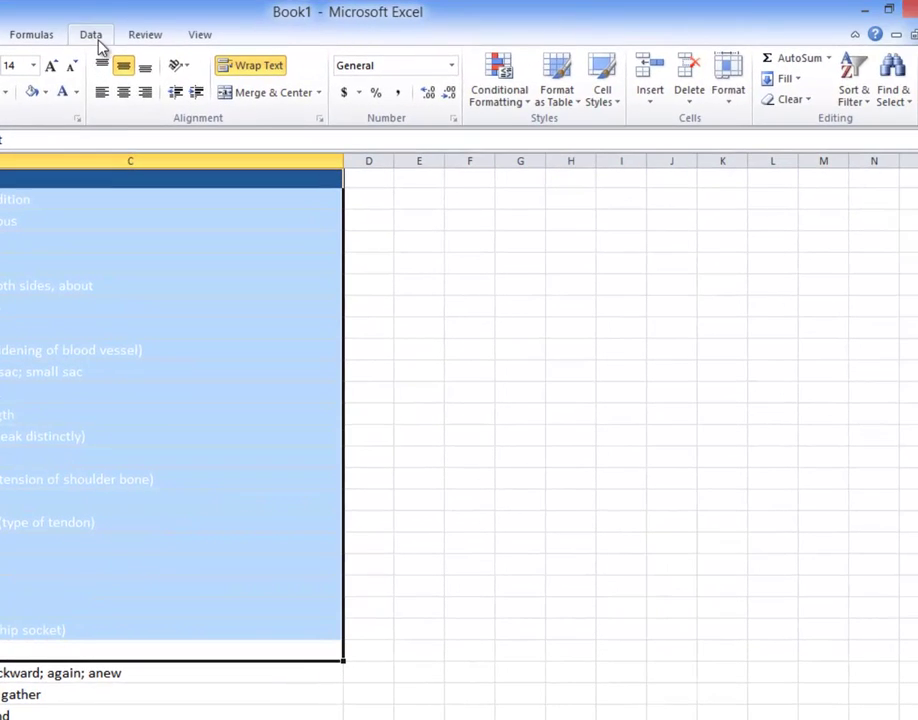
{"action": "left_click", "coordinate": [92, 36]}
{"action": "left_click", "coordinate": [190, 80]}
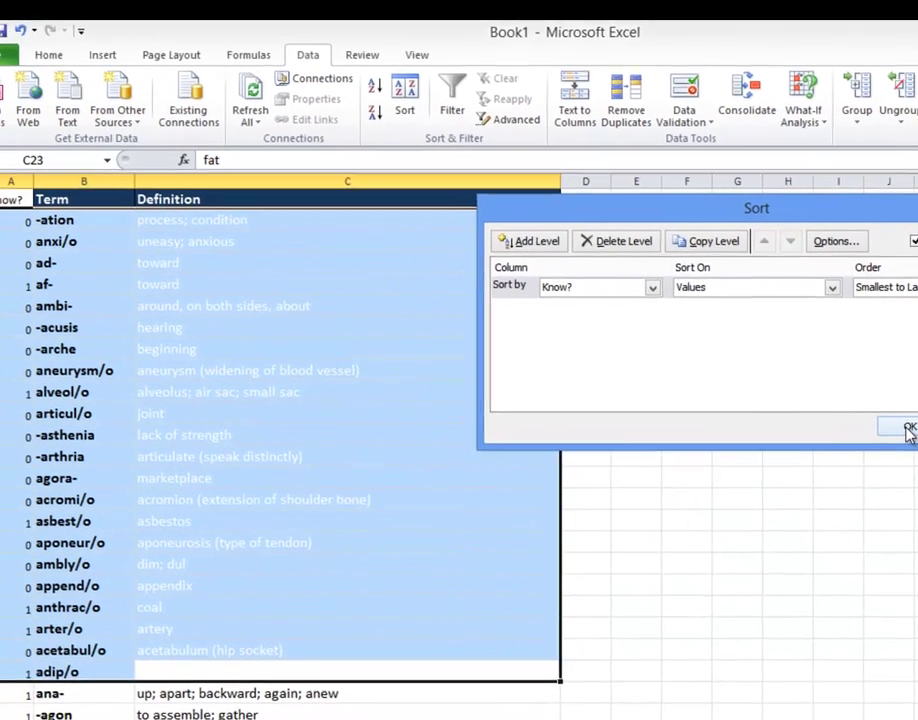
{"action": "left_click", "coordinate": [693, 406]}
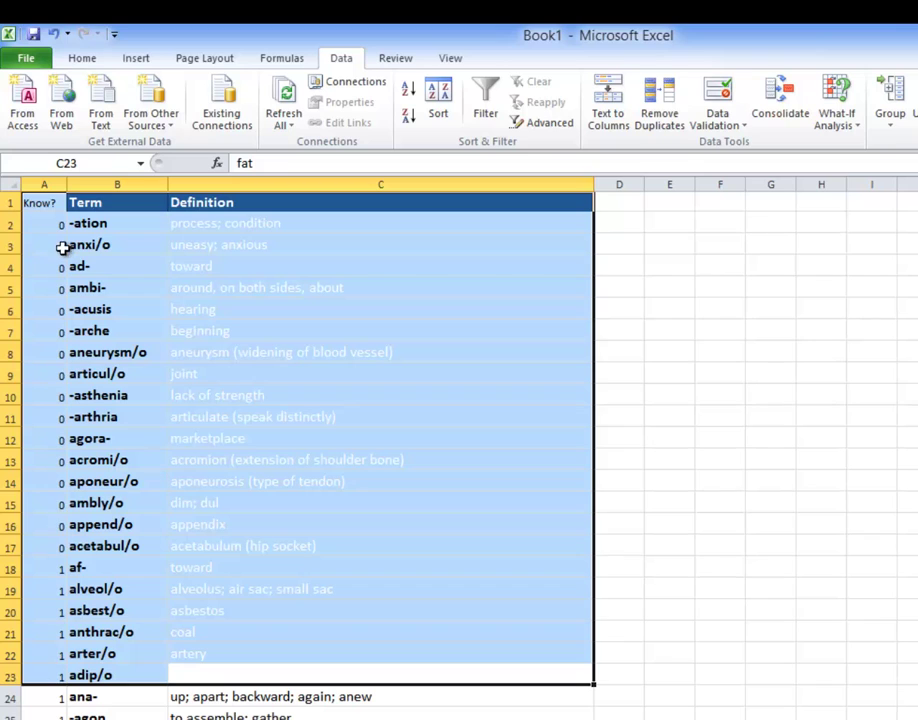
Step: Set the font color of all definitions in C2:C30 to black
{"action": "left_click", "coordinate": [252, 510]}
{"action": "left_click", "coordinate": [244, 540]}
{"action": "key", "text": "Up"}
{"action": "key", "text": "Up"}
{"action": "left_click_drag", "start_coordinate": [235, 719], "coordinate": [222, 214]}
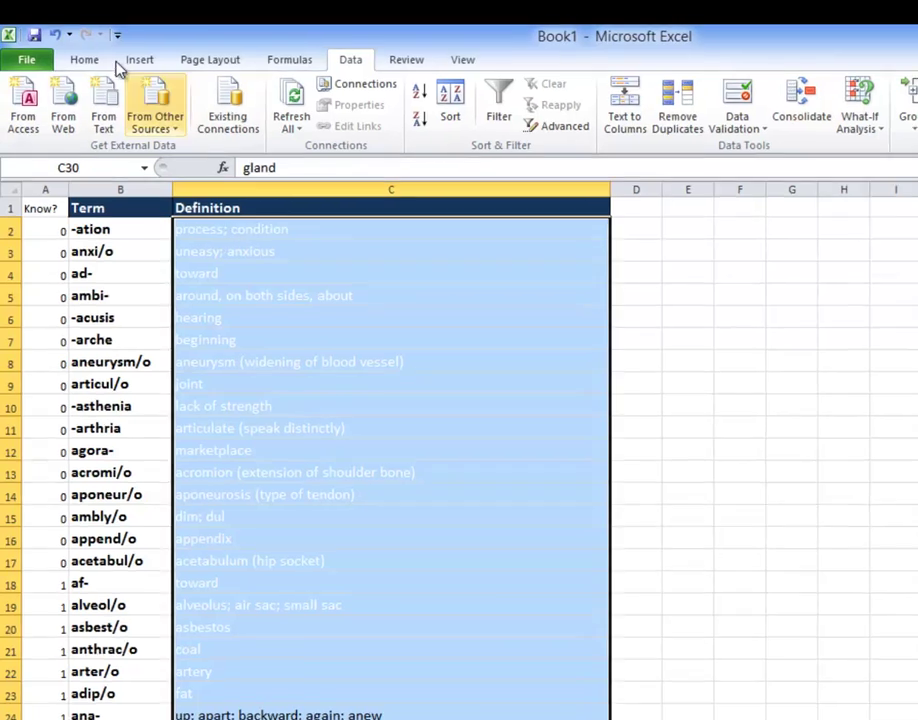
{"action": "left_click", "coordinate": [82, 58]}
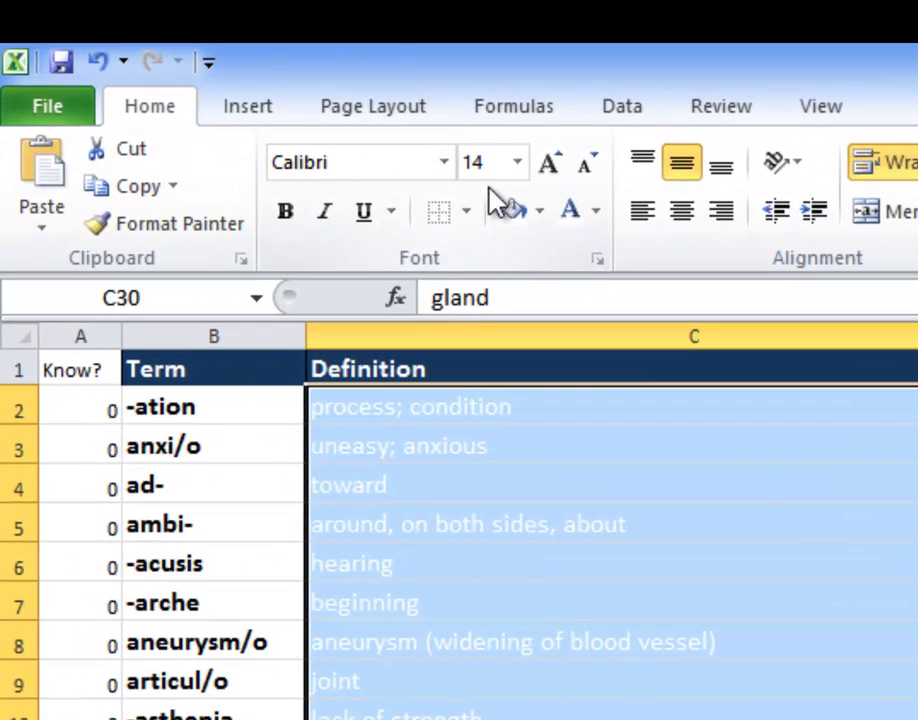
{"action": "left_click", "coordinate": [597, 212]}
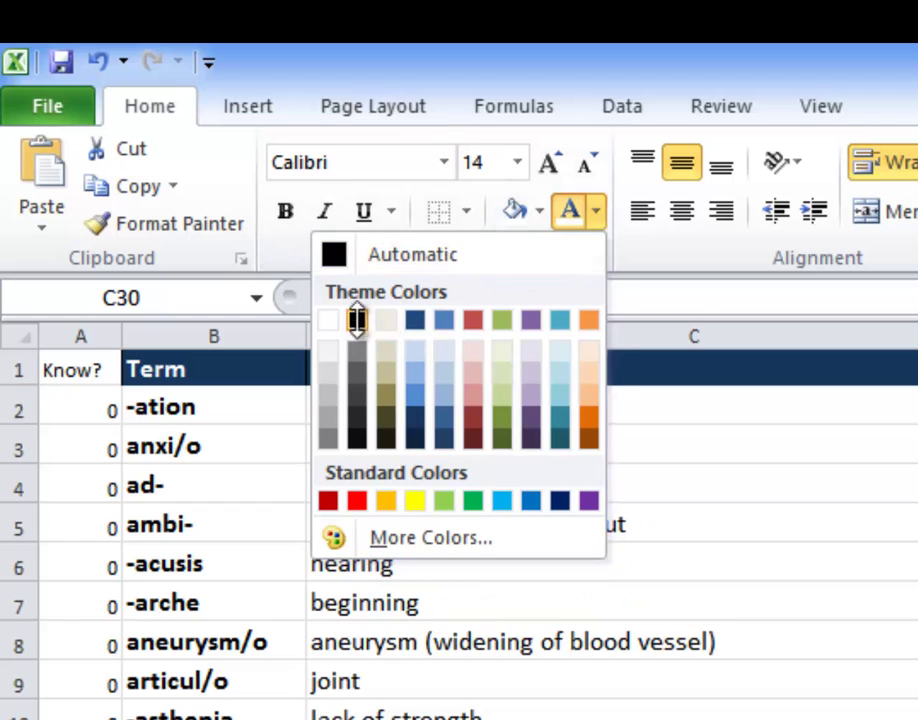
{"action": "left_click", "coordinate": [356, 319]}
{"action": "key", "text": "shift+Return"}
{"action": "key", "text": "shift+Return"}
{"action": "key", "text": "shift+Return"}
{"action": "key", "text": "shift+Return"}
{"action": "key", "text": "shift+Return"}
{"action": "key", "text": "shift+Return"}
{"action": "key", "text": "shift+Return"}
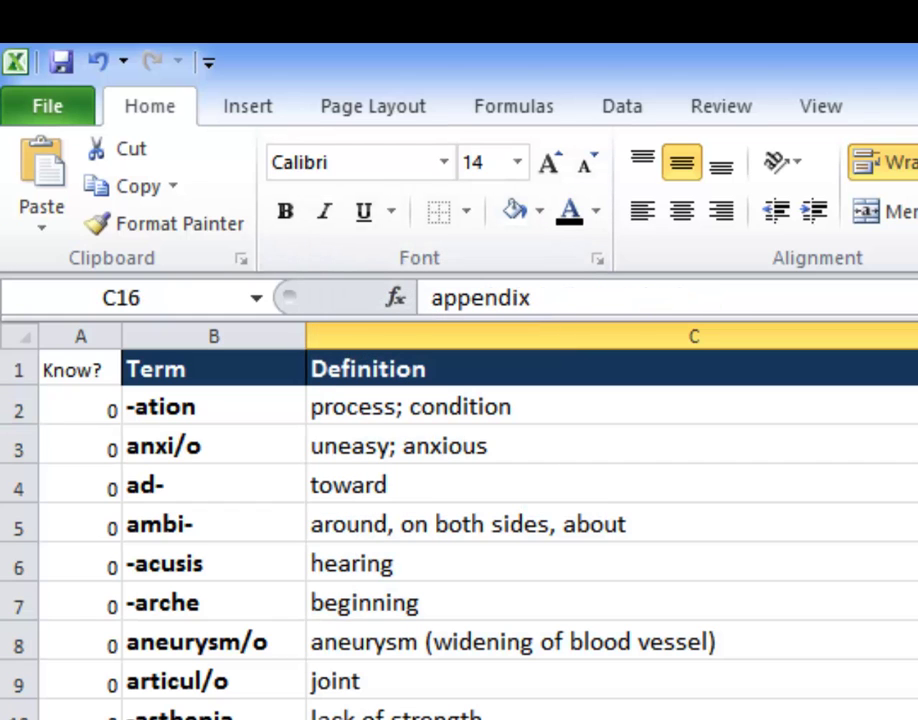